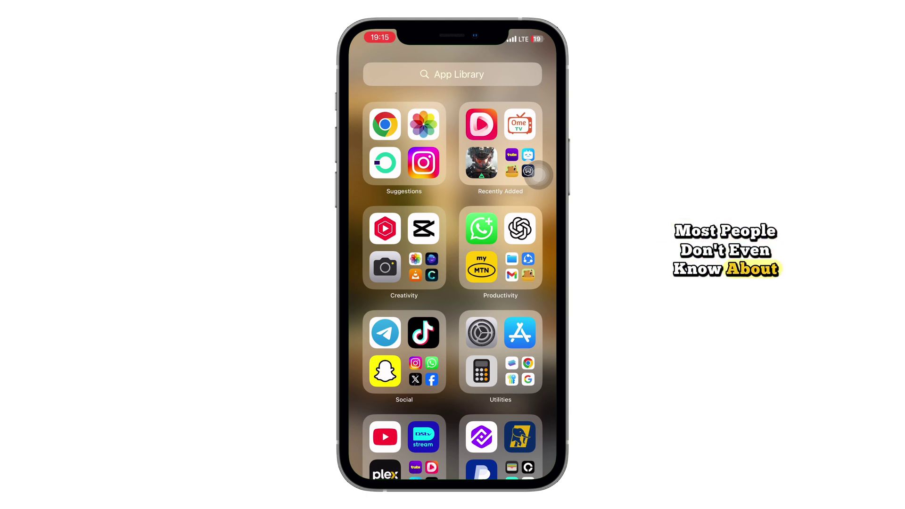
# Step: Search the App Store for Telegram and open the Telegram Messenger page
pyautogui.click(530, 332)
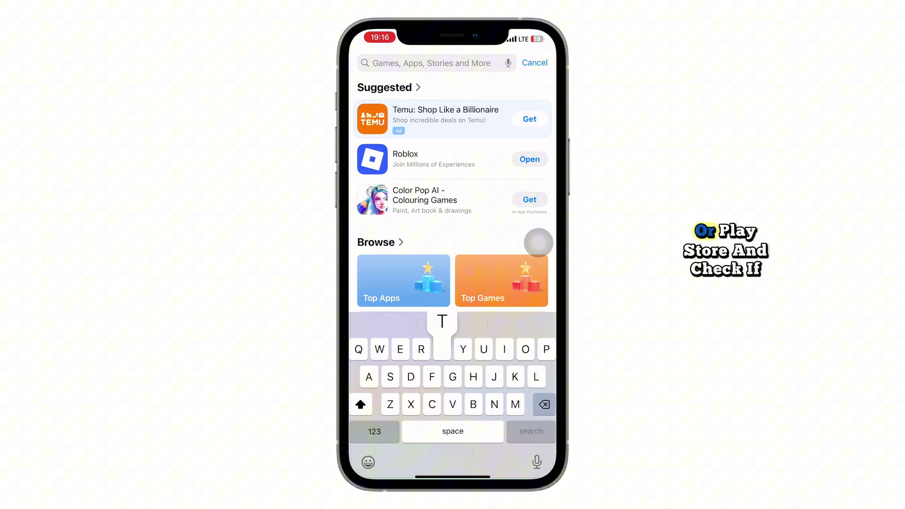
pyautogui.write('telegram')
pyautogui.press('Return')
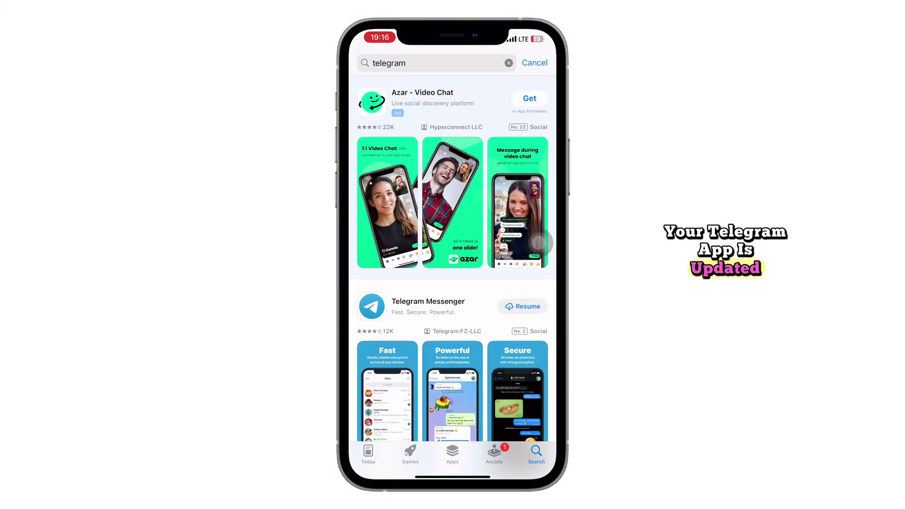
pyautogui.click(460, 300)
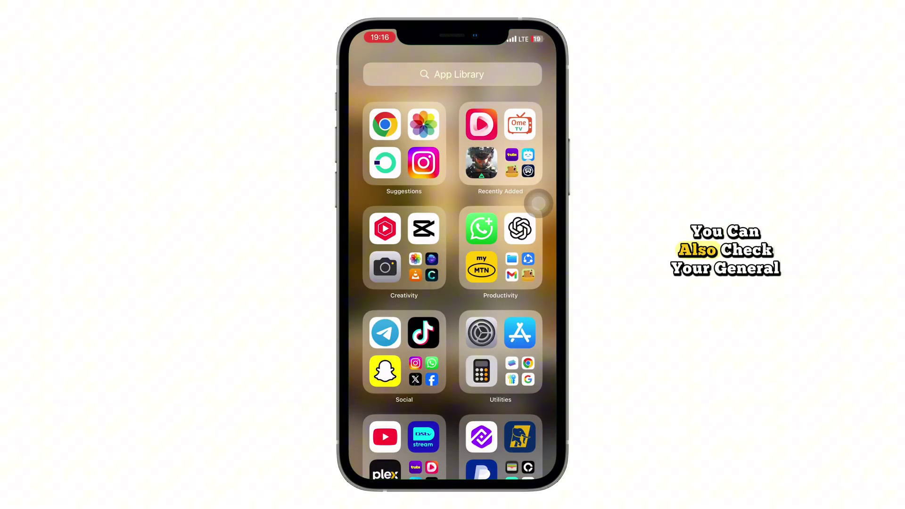
# Step: Reach Location Services under Privacy & Security in iOS Settings
pyautogui.click(481, 333)
pyautogui.scroll(-2, 453, 284)
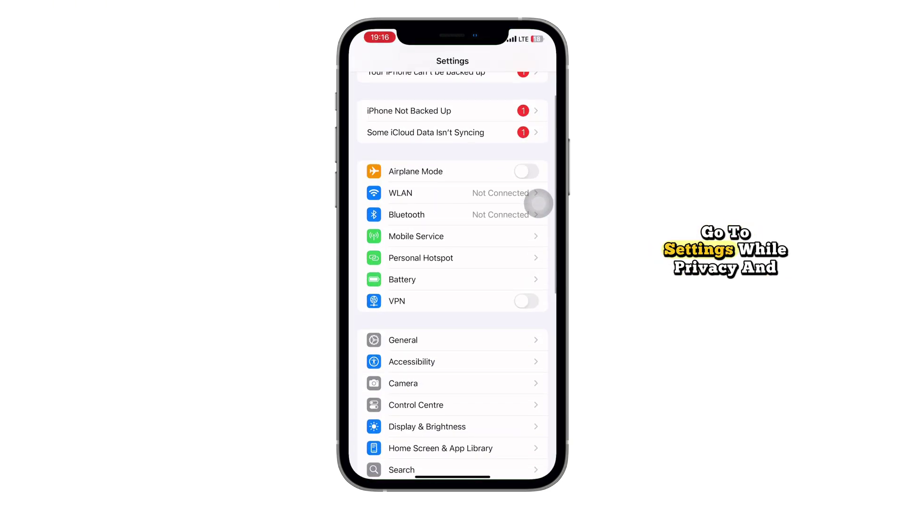
pyautogui.scroll(-3, 453, 283)
pyautogui.scroll(-2, 452, 283)
pyautogui.scroll(-2, 537, 203)
pyautogui.scroll(-2, 538, 203)
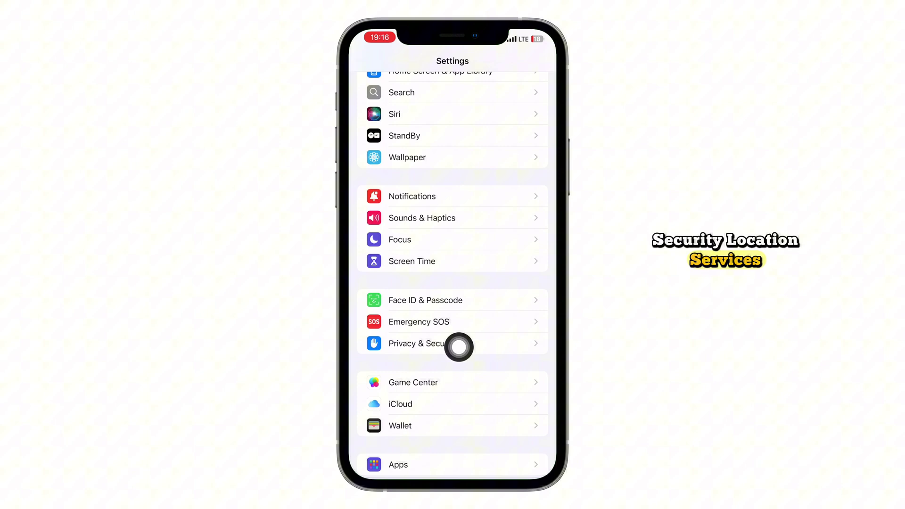
pyautogui.click(537, 346)
pyautogui.click(539, 239)
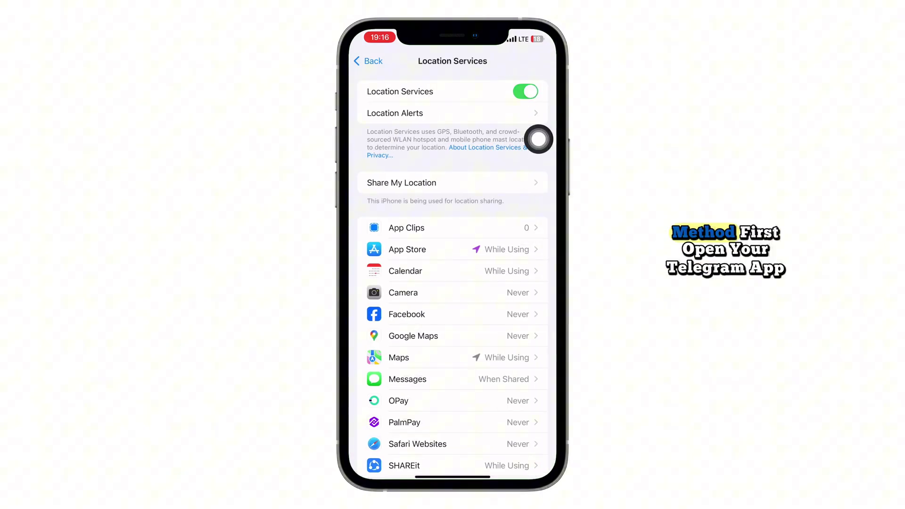
# Step: In the Click & Play chat, search locations for 'United state' and pin United States
pyautogui.click(396, 332)
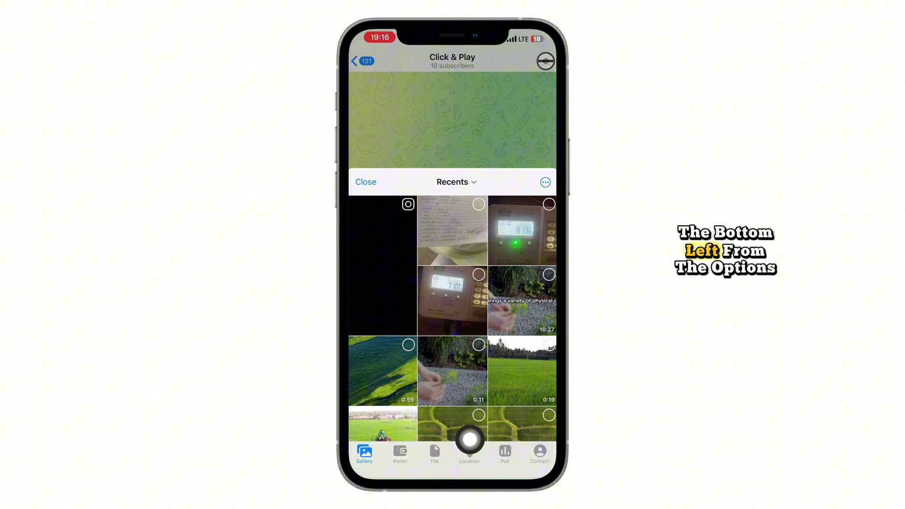
pyautogui.click(470, 451)
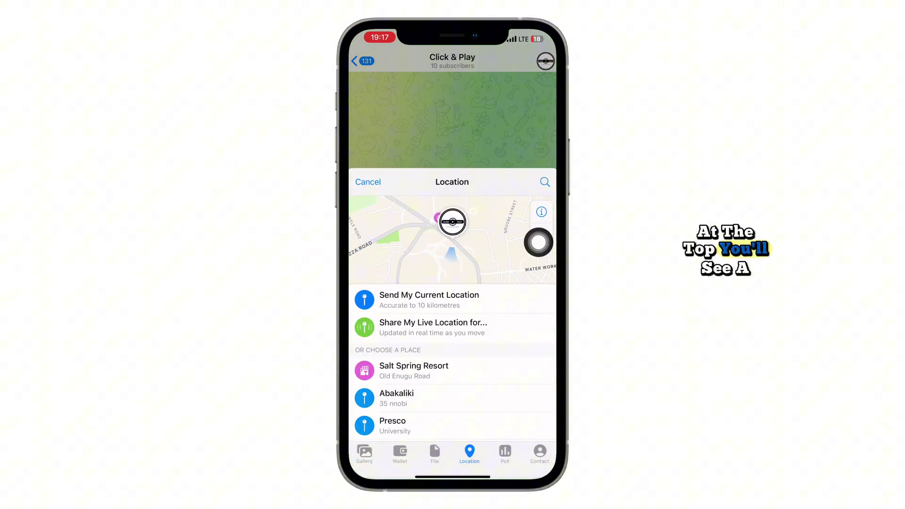
pyautogui.click(545, 182)
pyautogui.write('uted')
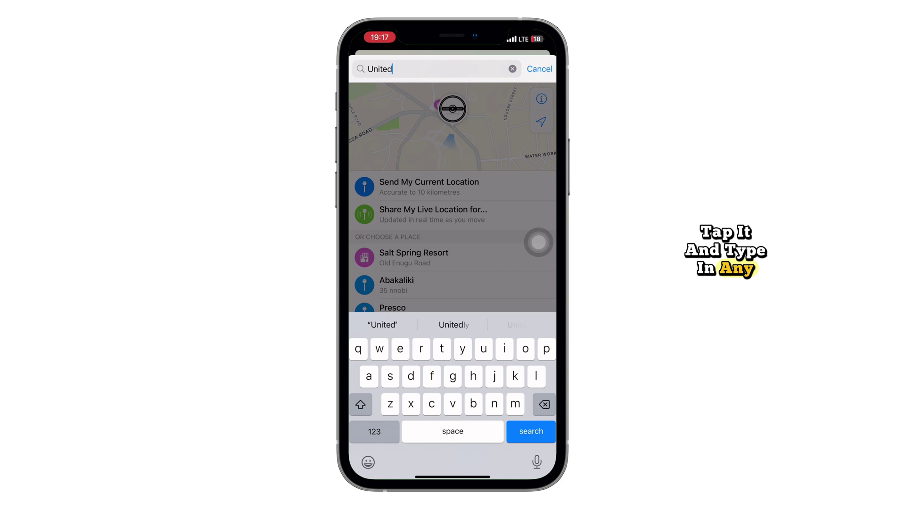
pyautogui.write(' state')
pyautogui.press('Return')
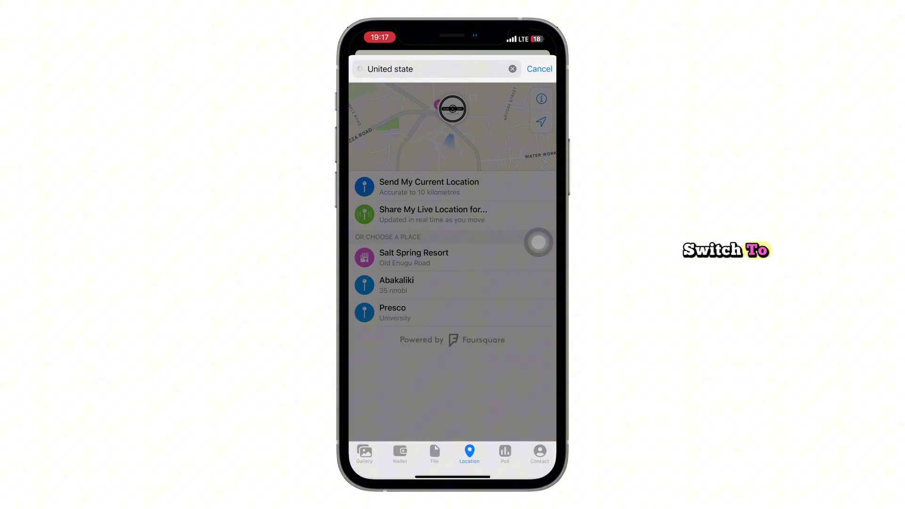
pyautogui.click(459, 122)
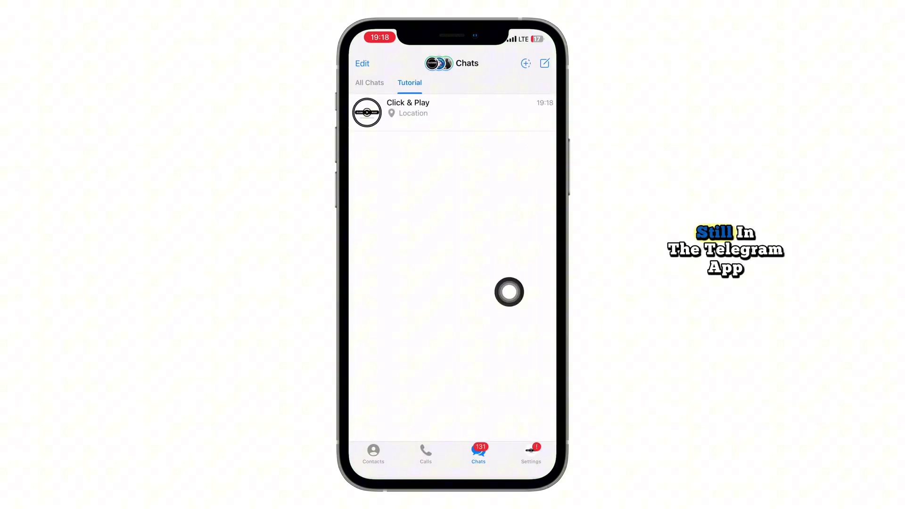
pyautogui.scroll(-5, 538, 368)
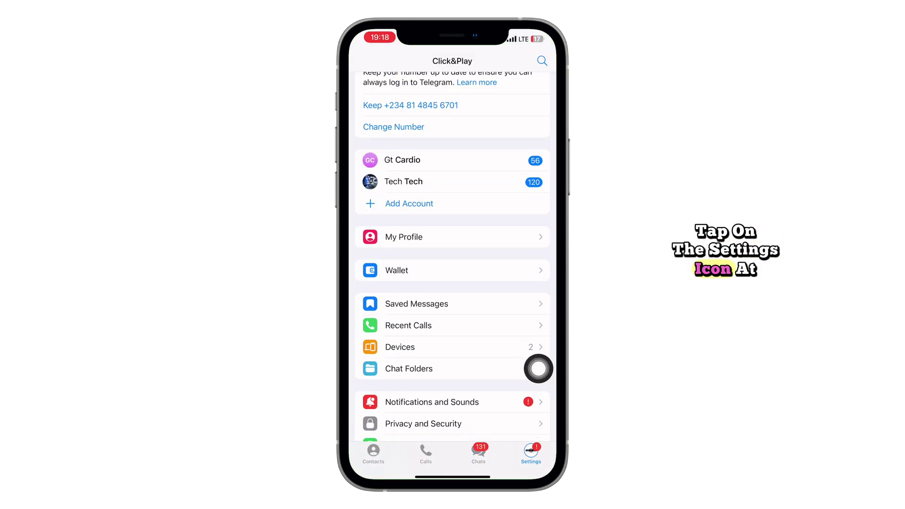
pyautogui.scroll(-3, 538, 368)
pyautogui.scroll(-2, 538, 368)
pyautogui.scroll(-2, 524, 359)
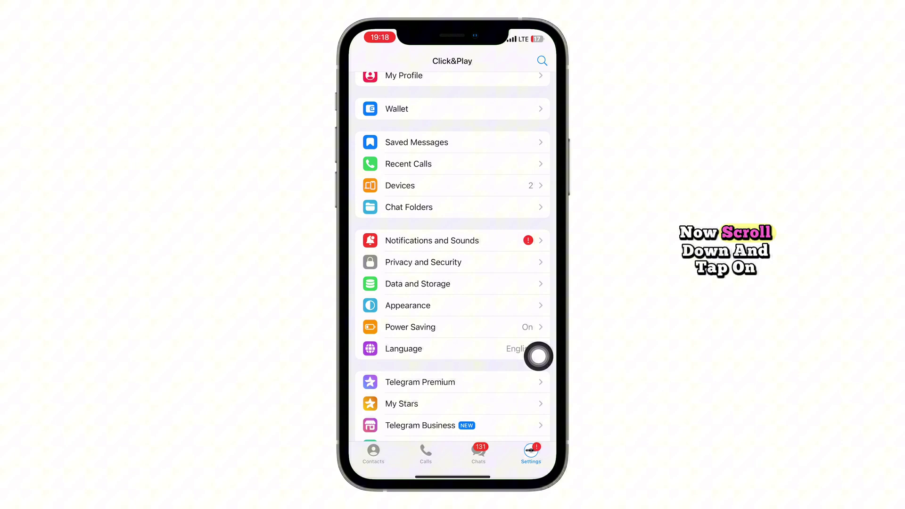
# Step: Select Russian from the list on Telegram's Language screen
pyautogui.click(539, 356)
pyautogui.scroll(-3, 538, 356)
pyautogui.scroll(-2, 538, 355)
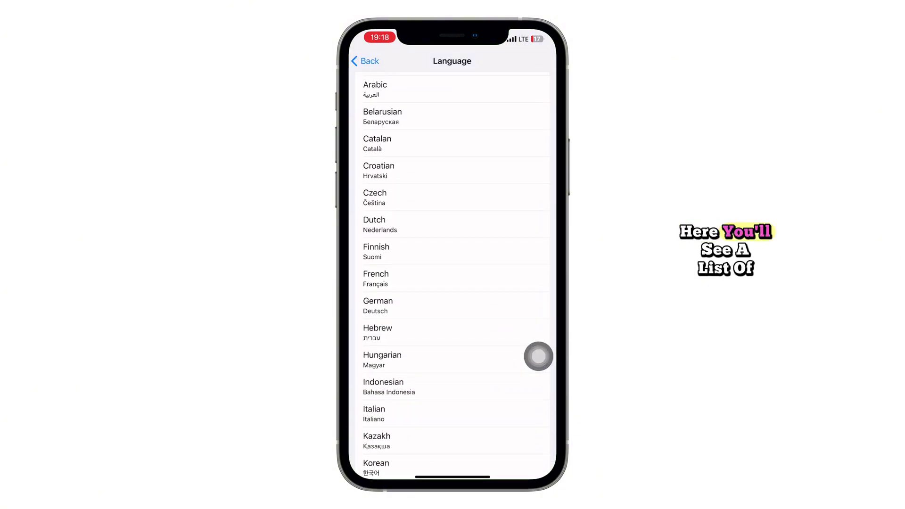
pyautogui.scroll(-3, 538, 356)
pyautogui.scroll(-3, 538, 356)
pyautogui.scroll(-3, 538, 356)
pyautogui.scroll(-1, 538, 356)
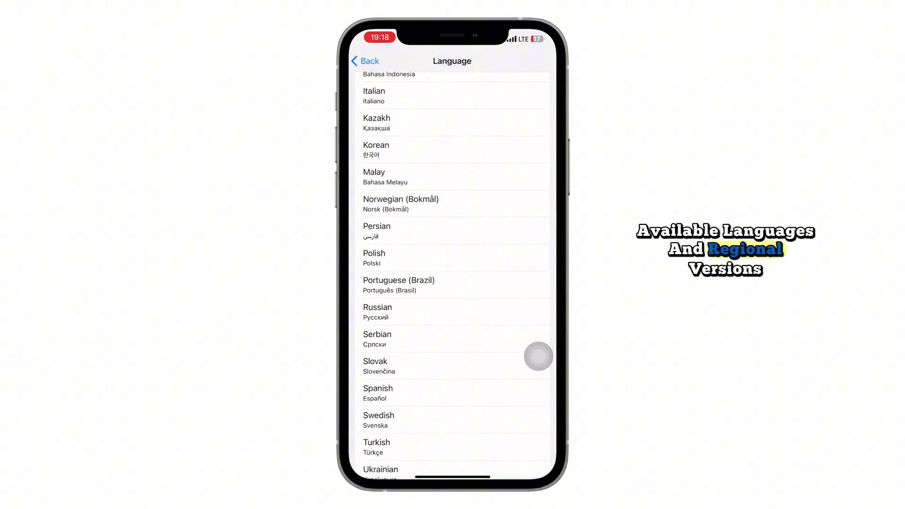
pyautogui.scroll(4, 538, 356)
pyautogui.scroll(3, 538, 356)
pyautogui.scroll(-3, 538, 356)
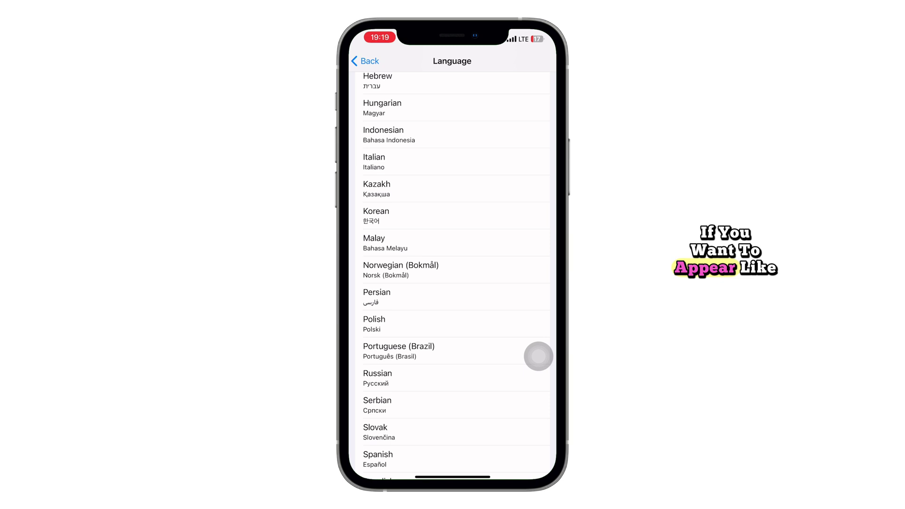
pyautogui.scroll(-1, 538, 356)
pyautogui.click(538, 365)
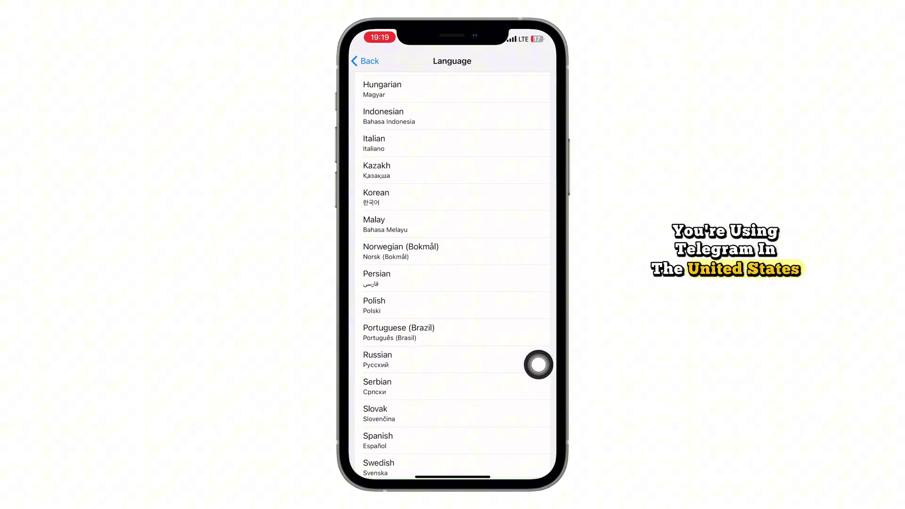
pyautogui.scroll(1, 538, 365)
pyautogui.scroll(3, 538, 365)
pyautogui.scroll(3, 538, 365)
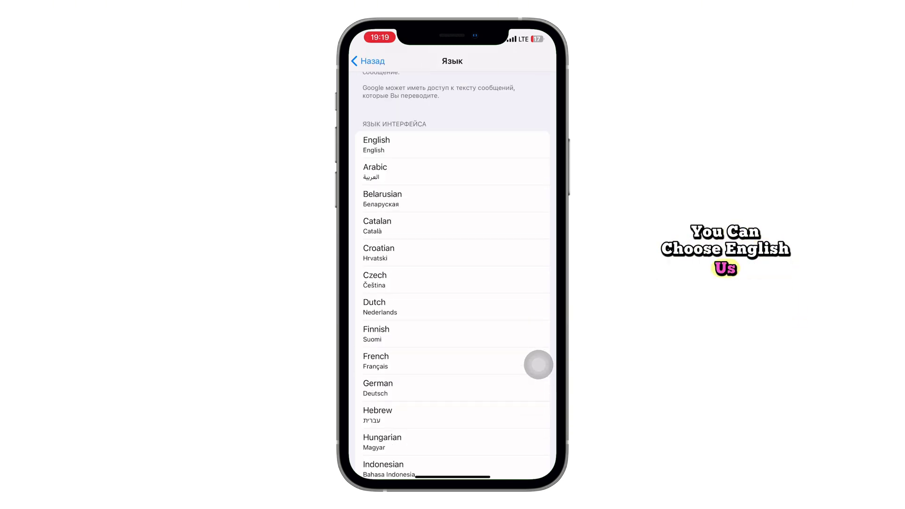
pyautogui.scroll(2, 538, 365)
pyautogui.scroll(-2, 539, 366)
pyautogui.scroll(-2, 538, 366)
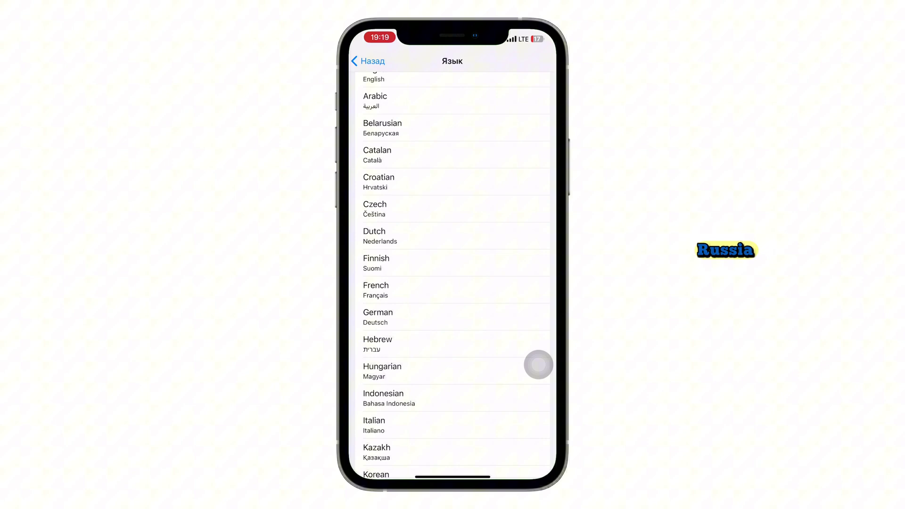
pyautogui.scroll(-3, 538, 365)
pyautogui.scroll(-2, 538, 365)
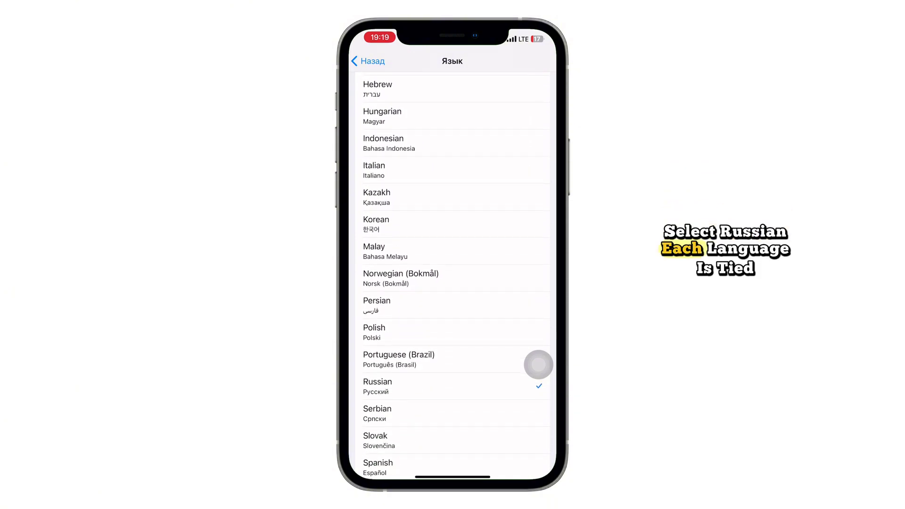
pyautogui.scroll(4, 538, 365)
pyautogui.scroll(1, 538, 365)
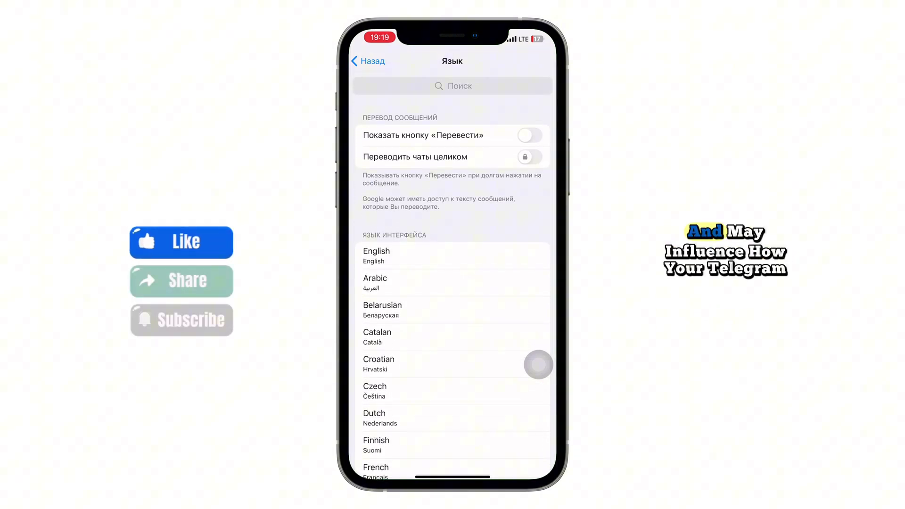
pyautogui.scroll(-1, 538, 365)
pyautogui.scroll(-3, 539, 364)
pyautogui.scroll(-2, 538, 364)
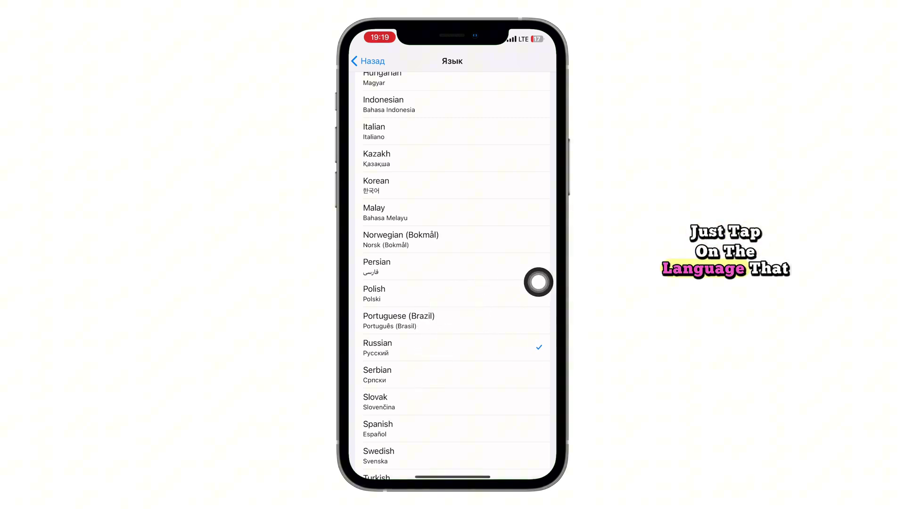
pyautogui.scroll(1, 538, 281)
pyautogui.scroll(5, 538, 282)
pyautogui.scroll(5, 538, 283)
pyautogui.scroll(3, 538, 283)
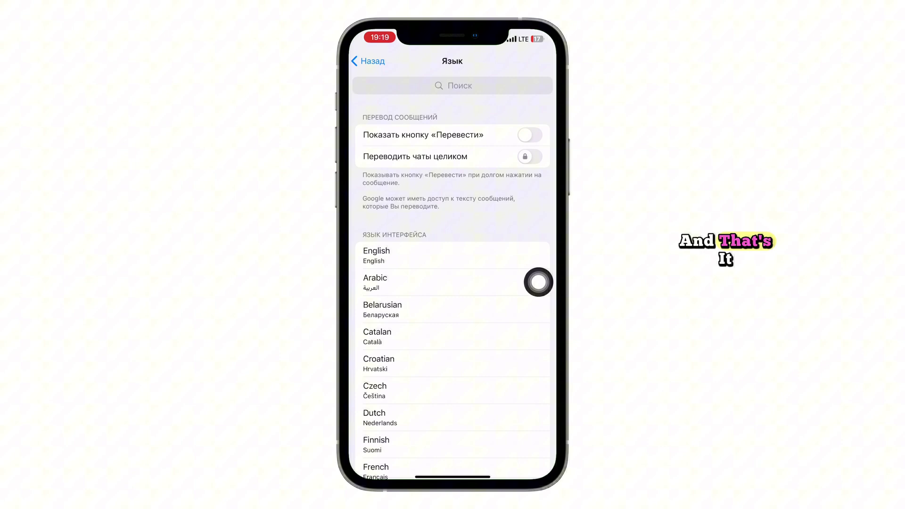
# Step: Turn on the Translate button and check Russian and English are under Do Not Translate
pyautogui.click(529, 134)
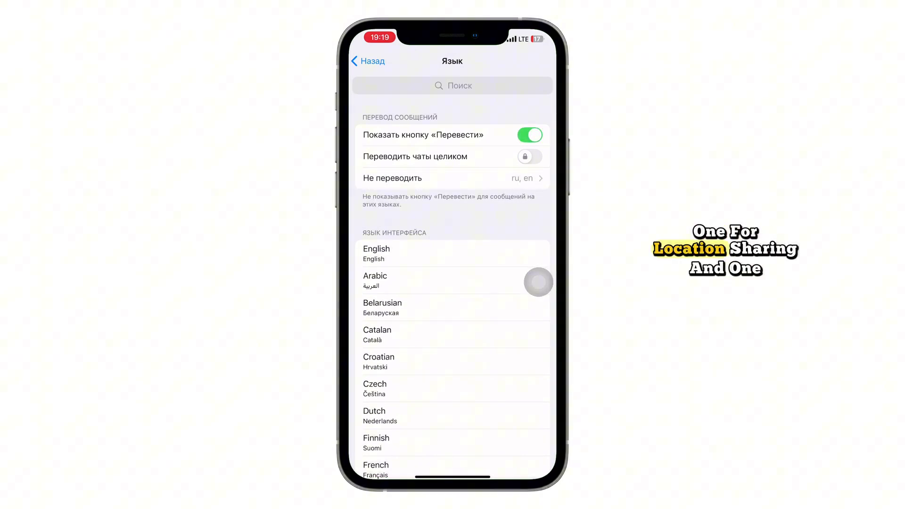
pyautogui.click(393, 177)
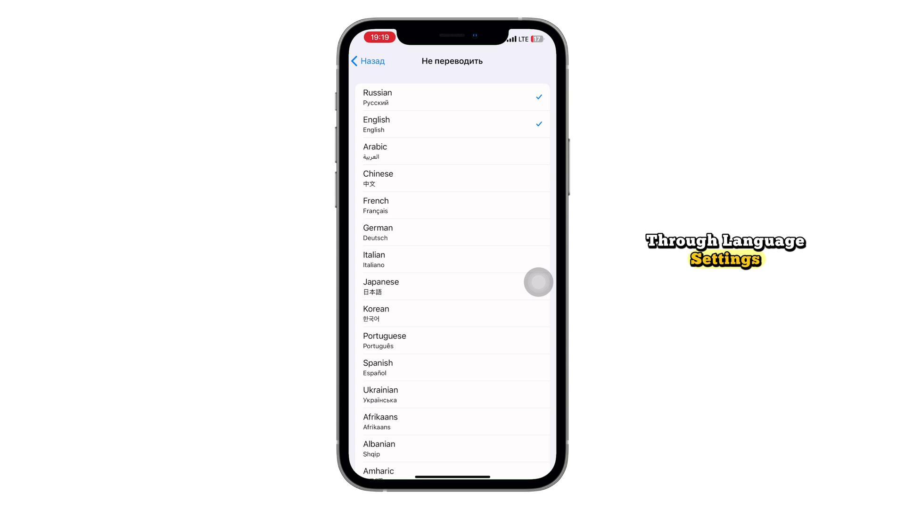
pyautogui.click(368, 61)
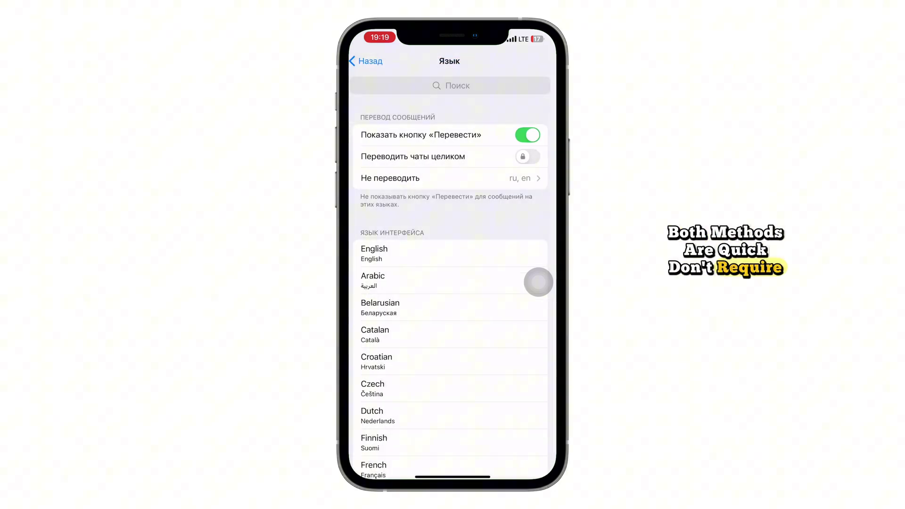